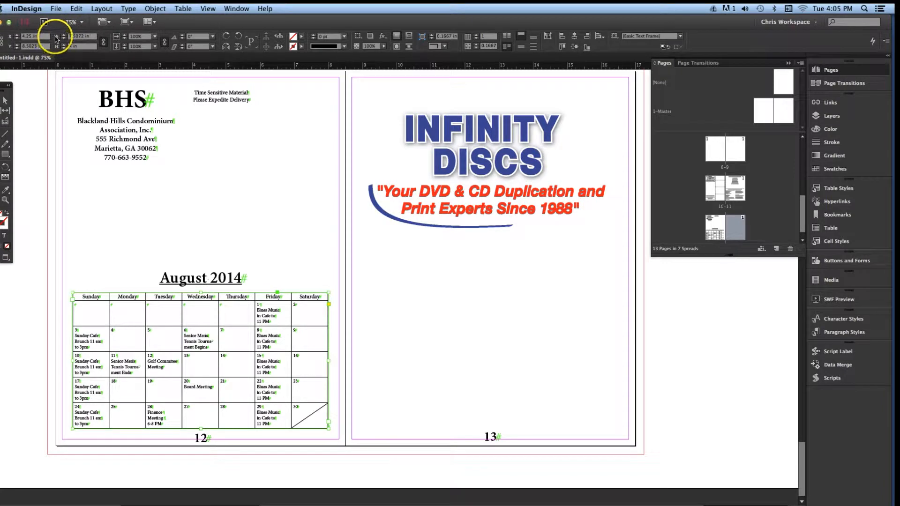
# - Copy the width value of the August 2014 calendar frame on page 12
pyautogui.click(5, 136)
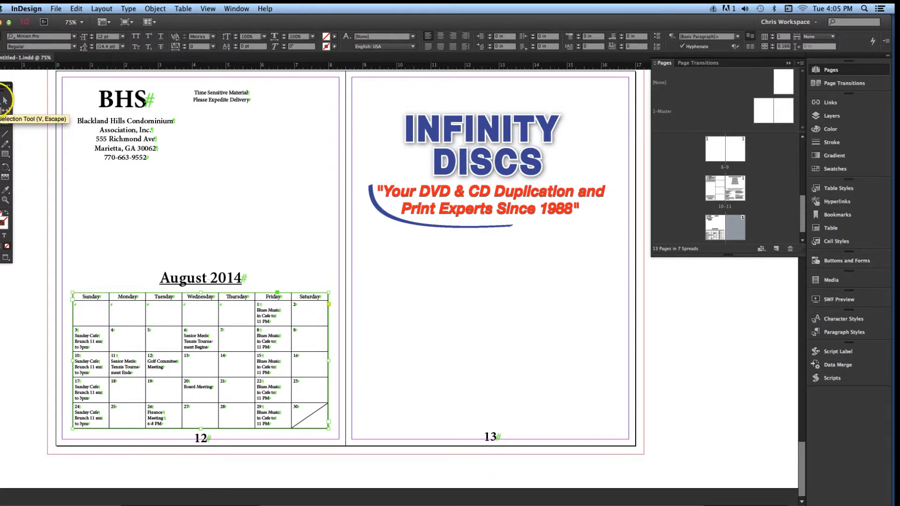
pyautogui.click(5, 100)
pyautogui.click(87, 41)
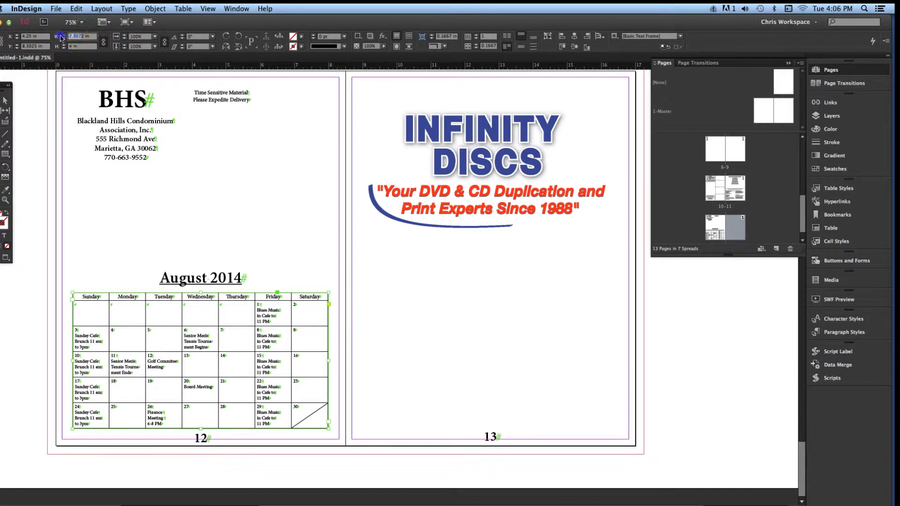
pyautogui.rightClick(72, 36)
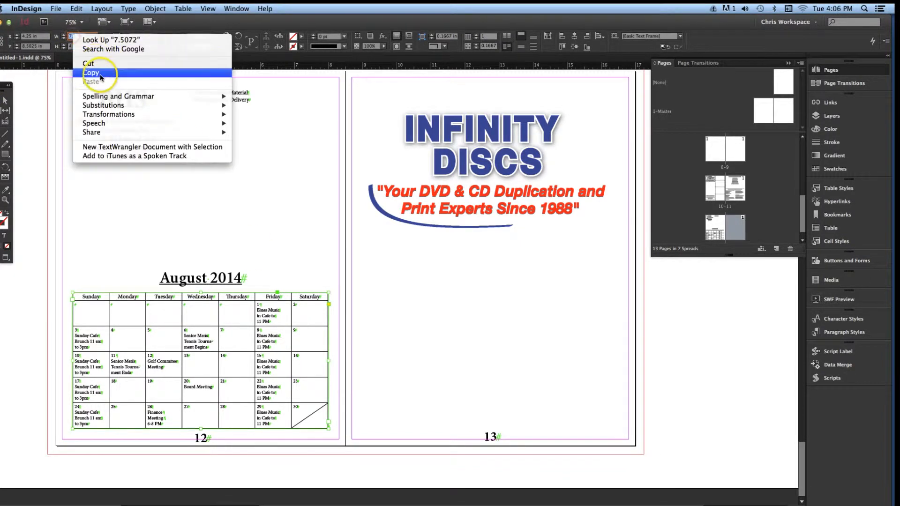
pyautogui.click(90, 70)
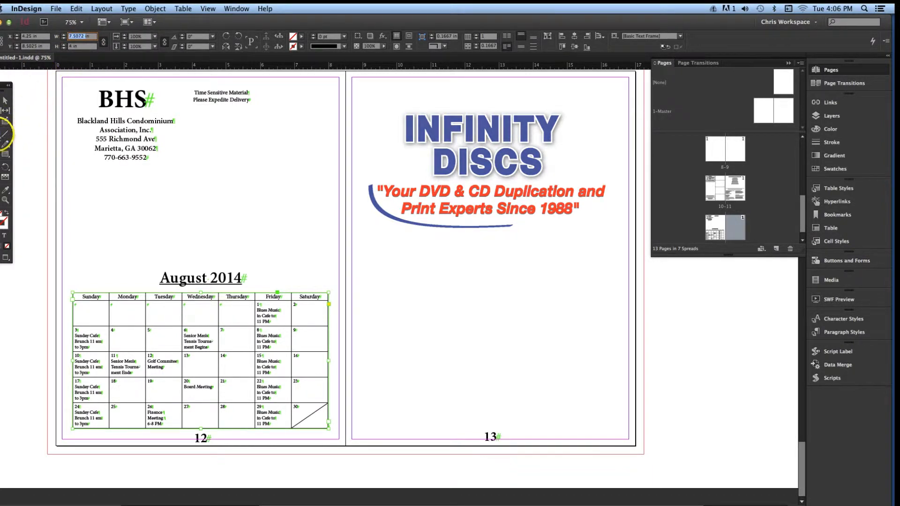
# - Draw a text frame about 7.84 by 3.84 in on the lower half of page 13, beside the calendar
pyautogui.click(0, 134)
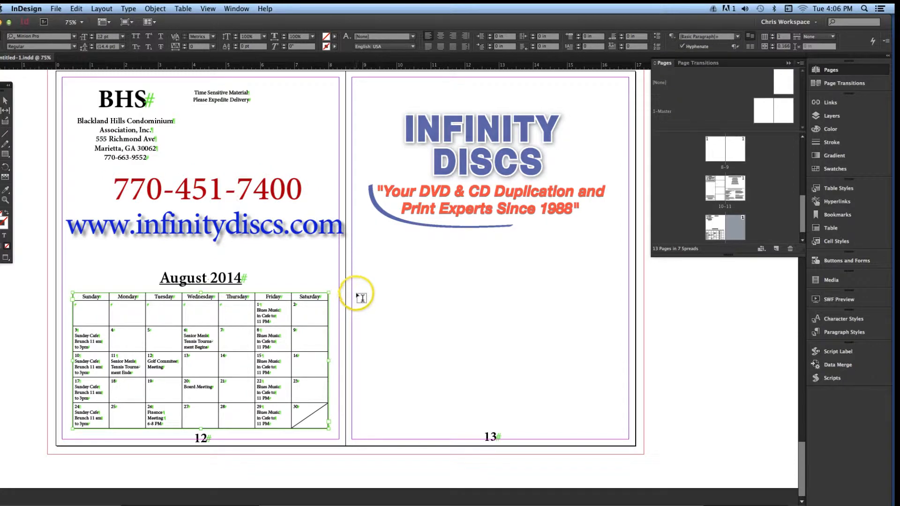
pyautogui.moveTo(357, 294); pyautogui.dragTo(623, 425)
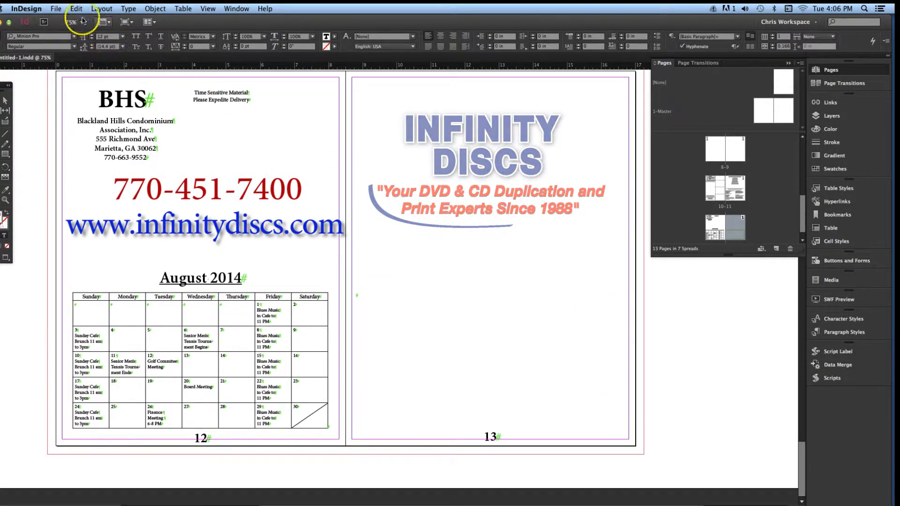
pyautogui.click(5, 100)
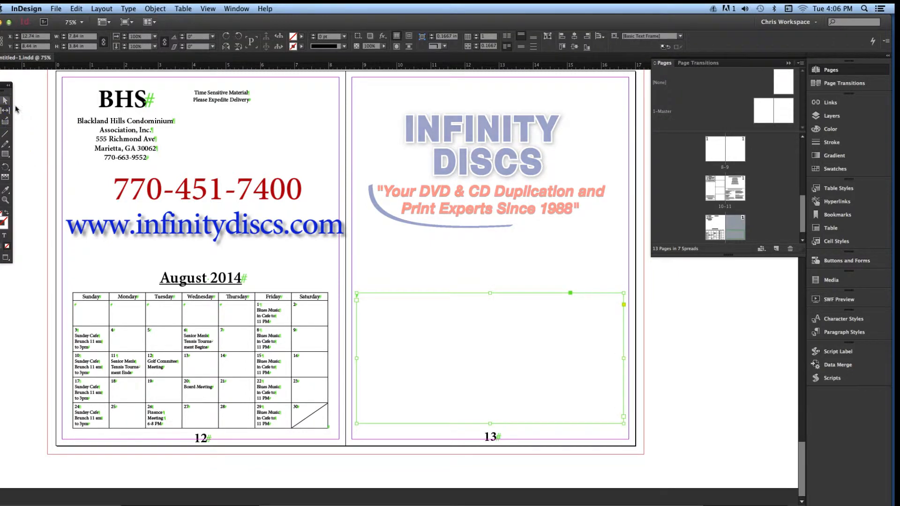
# - Apply the copied 7.5072 in width to the new frame on page 13 and set its height to 4 in
pyautogui.rightClick(77, 36)
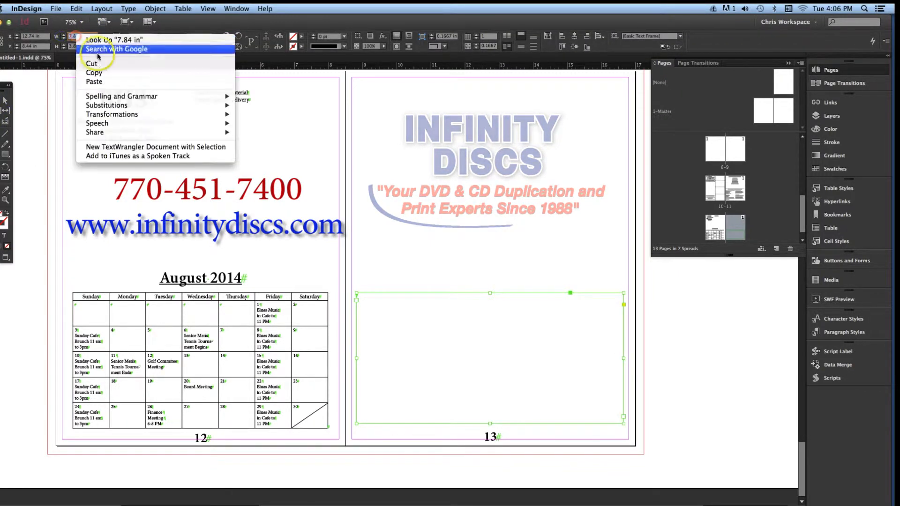
pyautogui.click(94, 83)
pyautogui.click(73, 46)
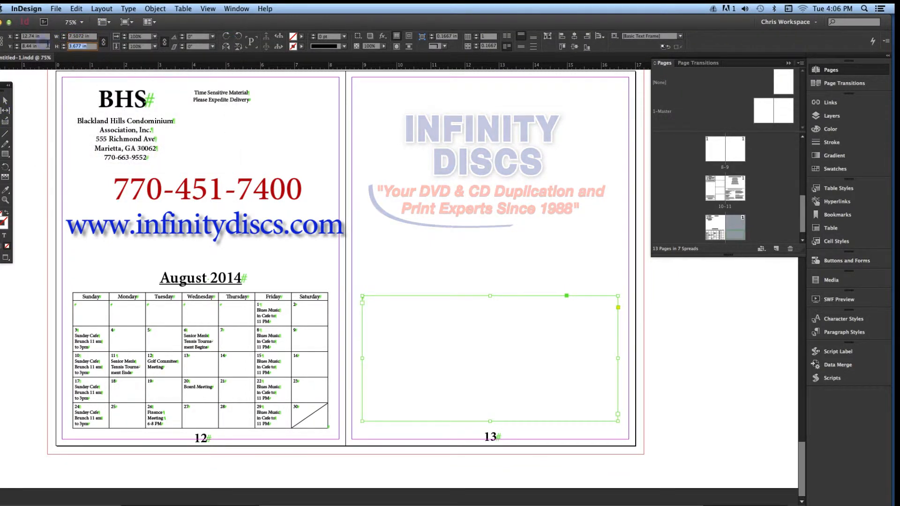
pyautogui.press('Return')
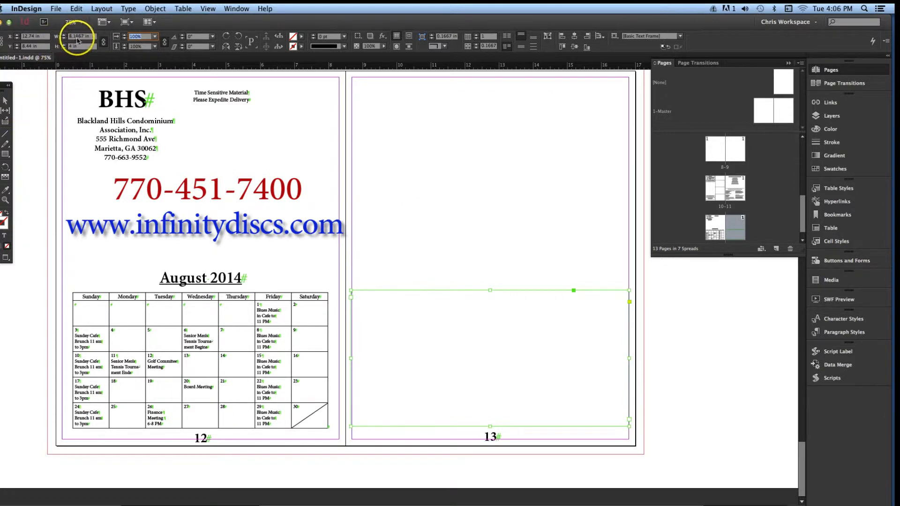
# - Compare with the calendar frame's size and try again to make the page 13 frame 7.5072 in wide and 4 in high
pyautogui.click(245, 298)
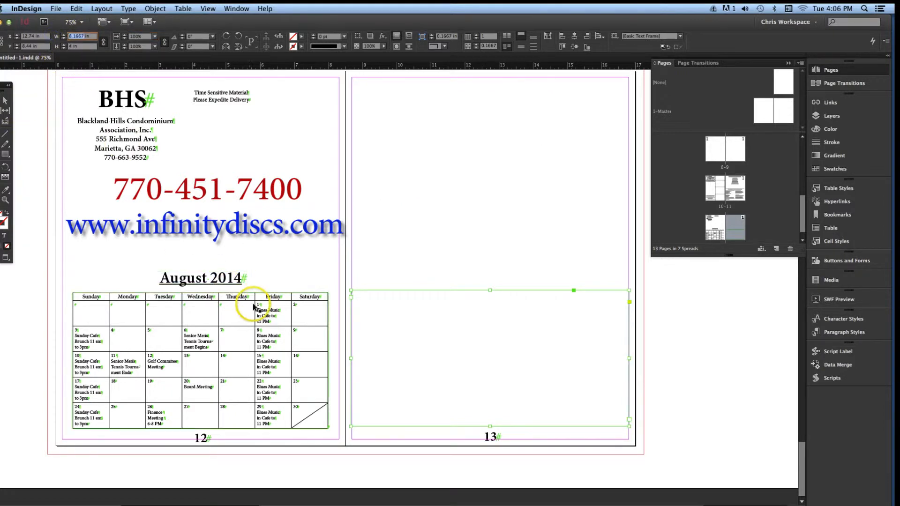
pyautogui.click(89, 46)
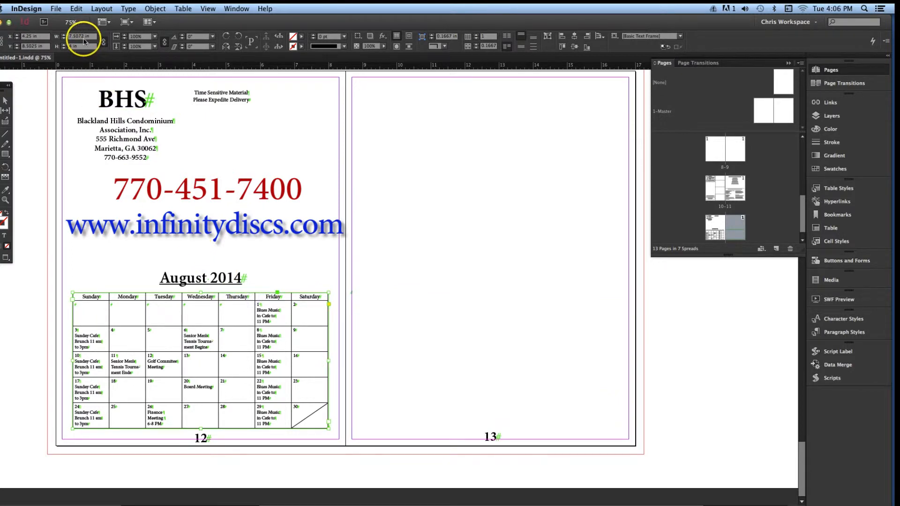
pyautogui.click(396, 366)
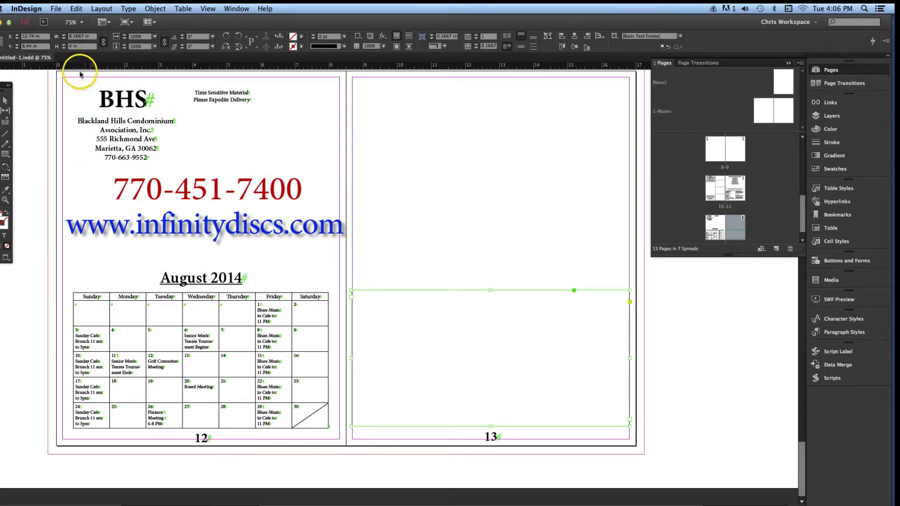
pyautogui.click(58, 33)
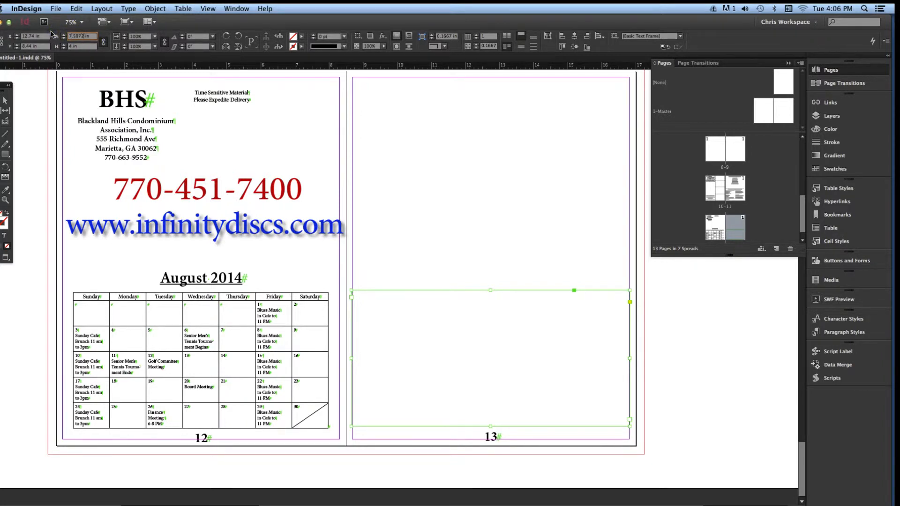
pyautogui.press('Tab')
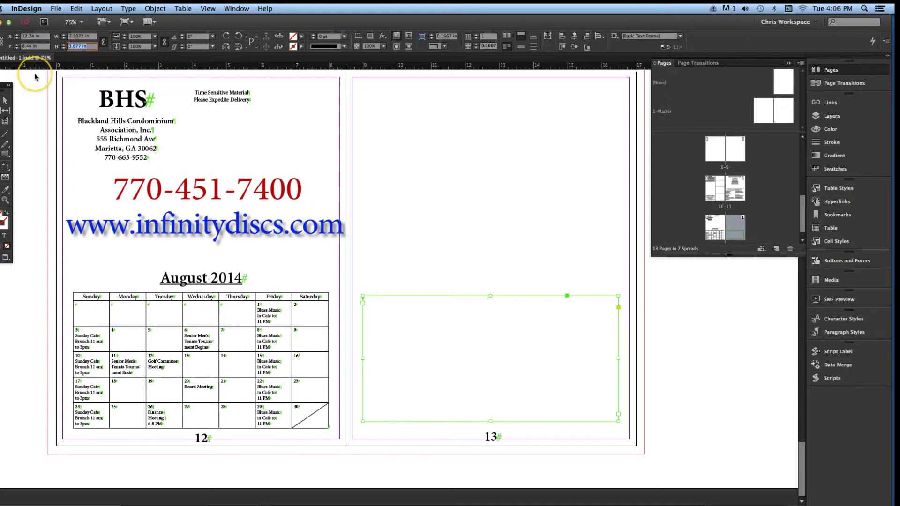
pyautogui.write('4')
pyautogui.press('Return')
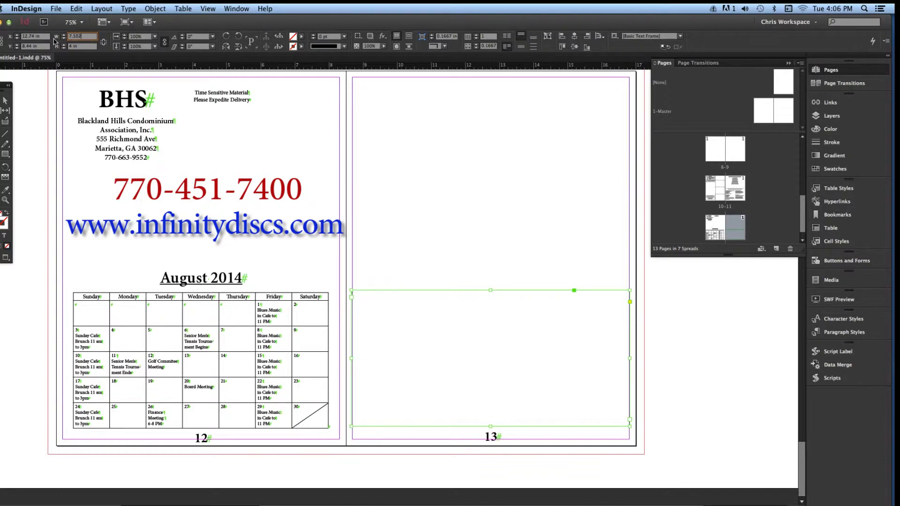
# - Unlink the page 13 frame's width and height proportions and set its width to 7.5072 in, matching the calendar frame
pyautogui.press('Tab')
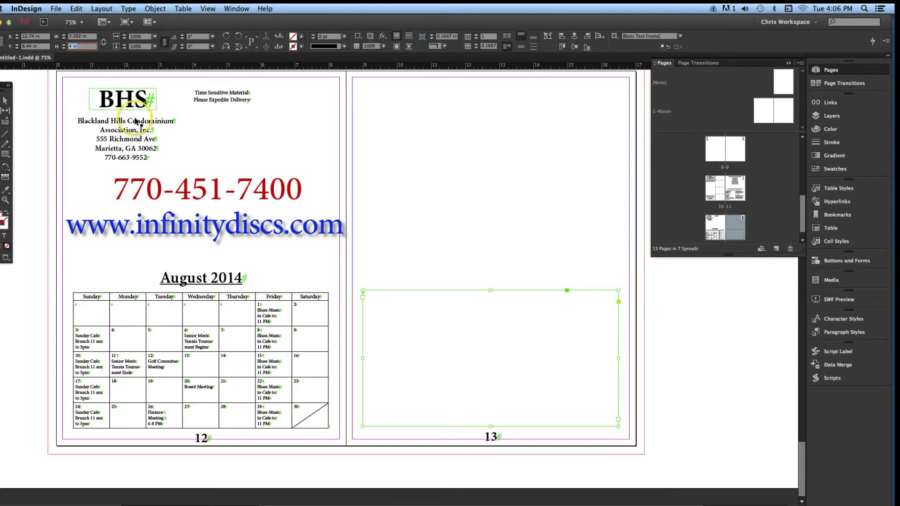
pyautogui.click(222, 308)
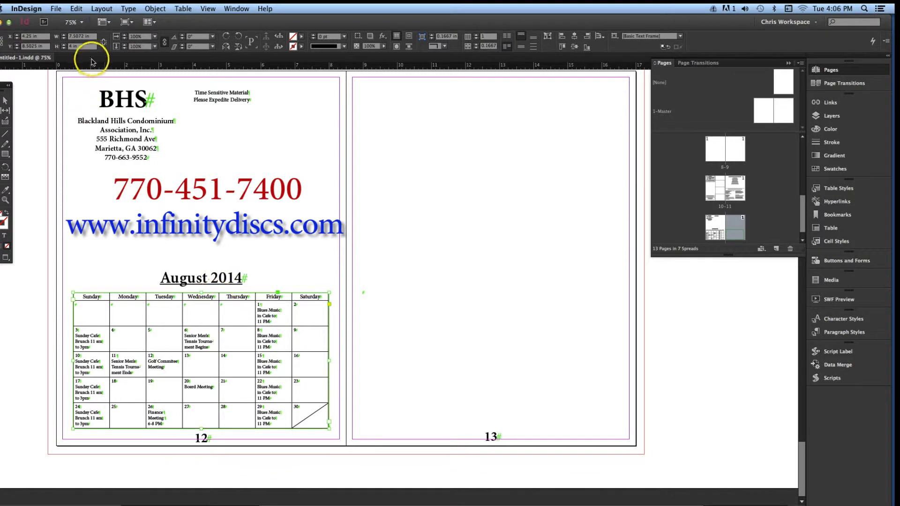
pyautogui.click(411, 297)
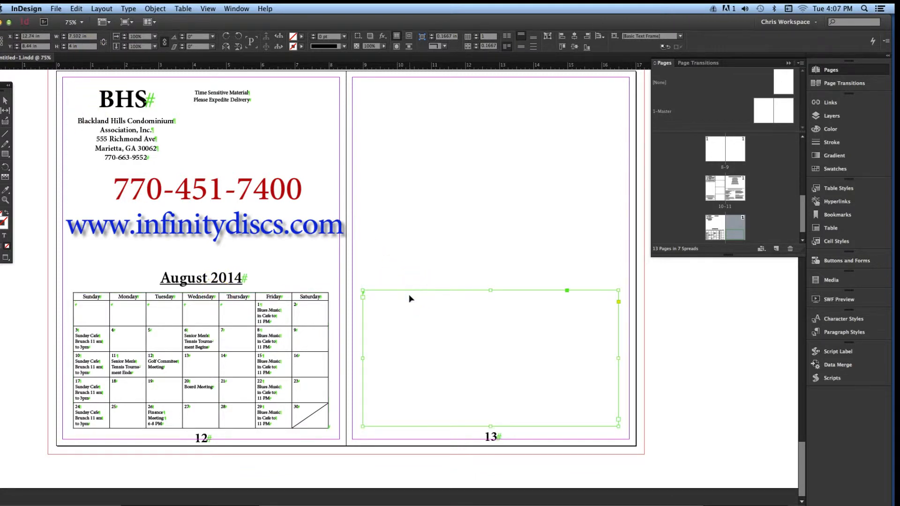
pyautogui.click(82, 37)
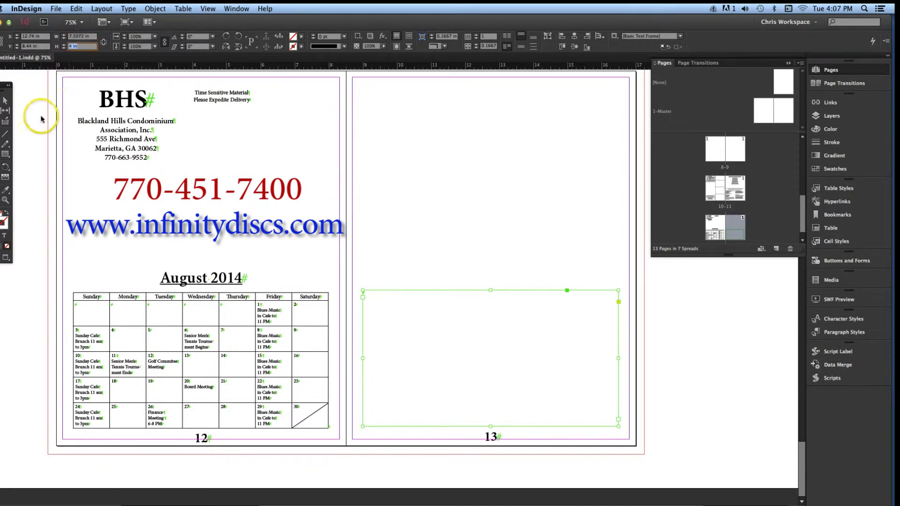
# - Nudge the page 13 frame down to Y 8.4956 in so it lines up with the calendar on page 12
pyautogui.click(5, 100)
pyautogui.click(337, 312)
pyautogui.click(412, 341)
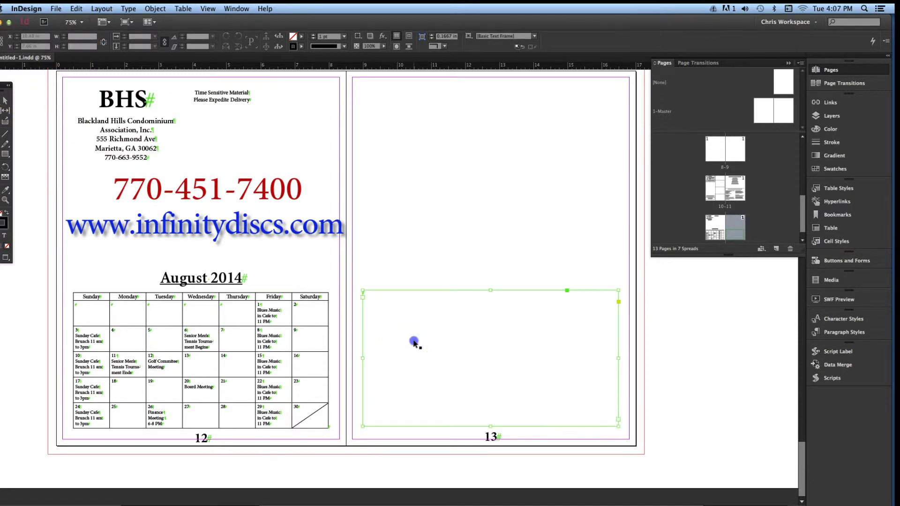
pyautogui.press('Down')
pyautogui.press('Down')
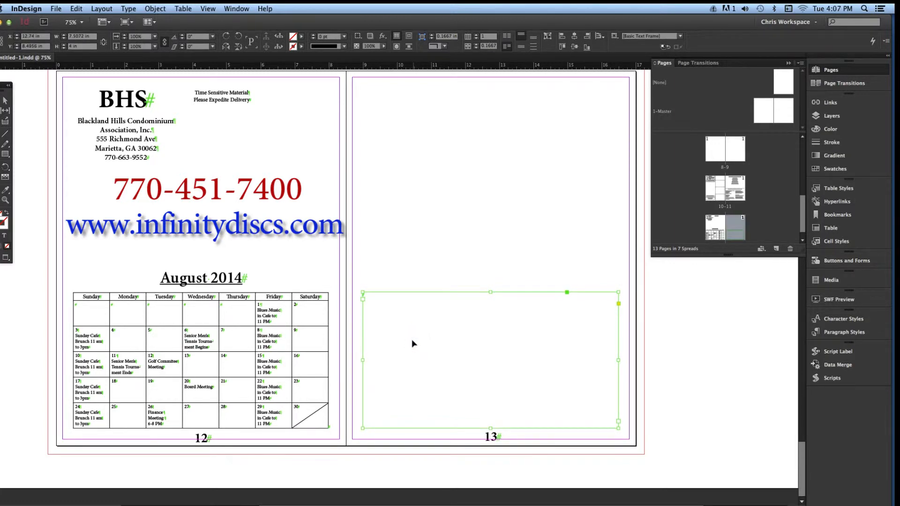
# - Insert a table with 5 body rows, 7 columns and 1 header row in Table Style 1 into the page 13 frame
pyautogui.click(5, 133)
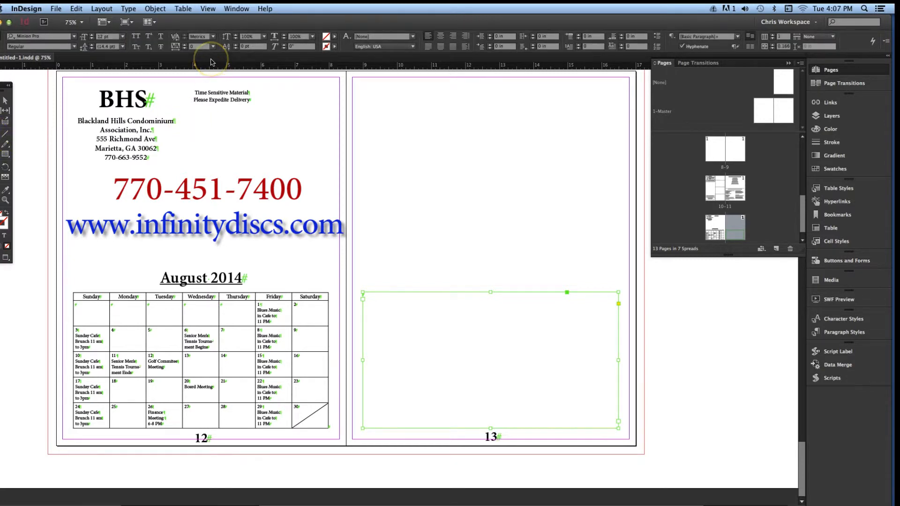
pyautogui.click(183, 9)
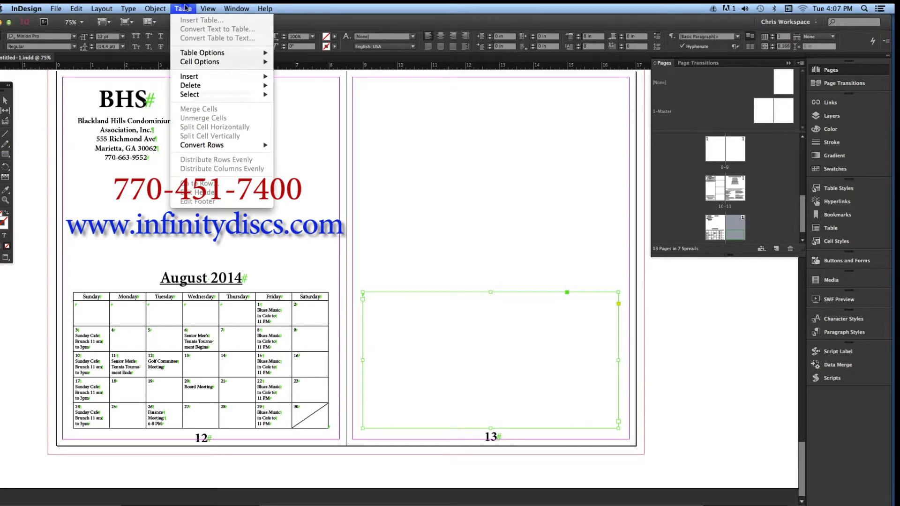
pyautogui.click(381, 305)
pyautogui.click(380, 305)
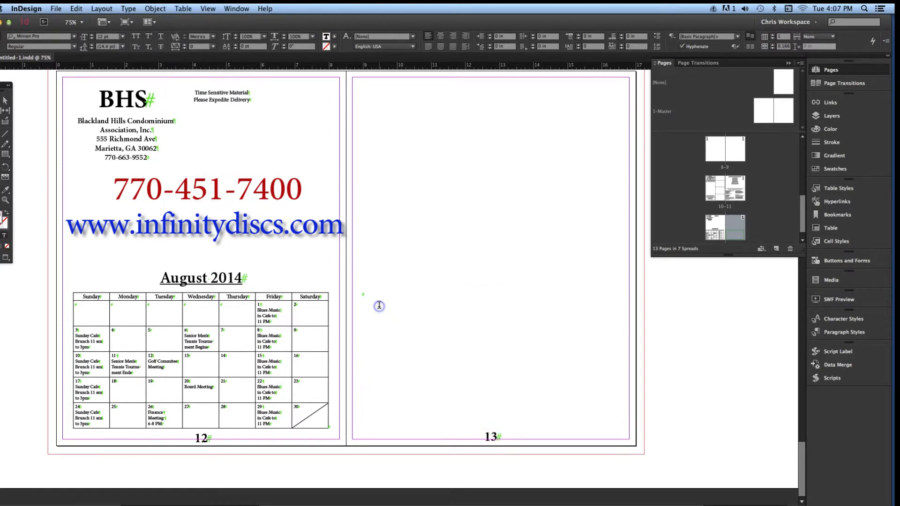
pyautogui.click(183, 8)
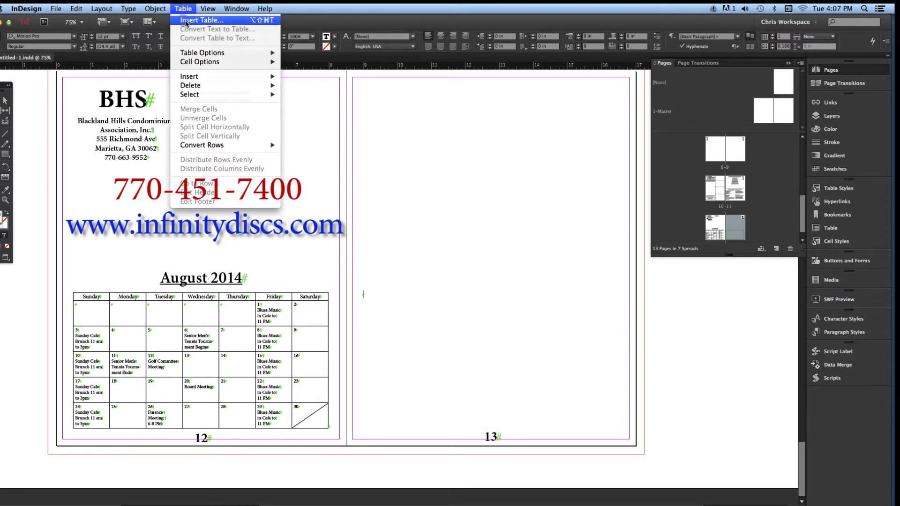
pyautogui.click(202, 20)
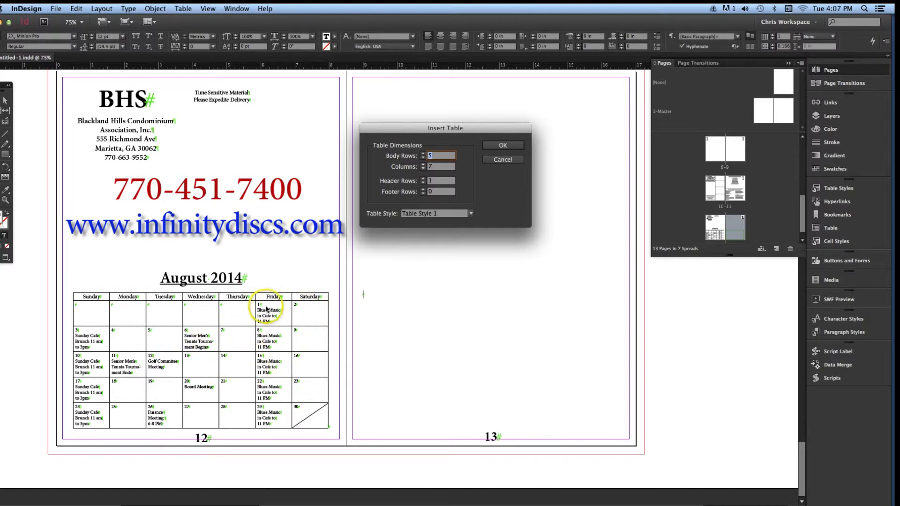
pyautogui.click(502, 145)
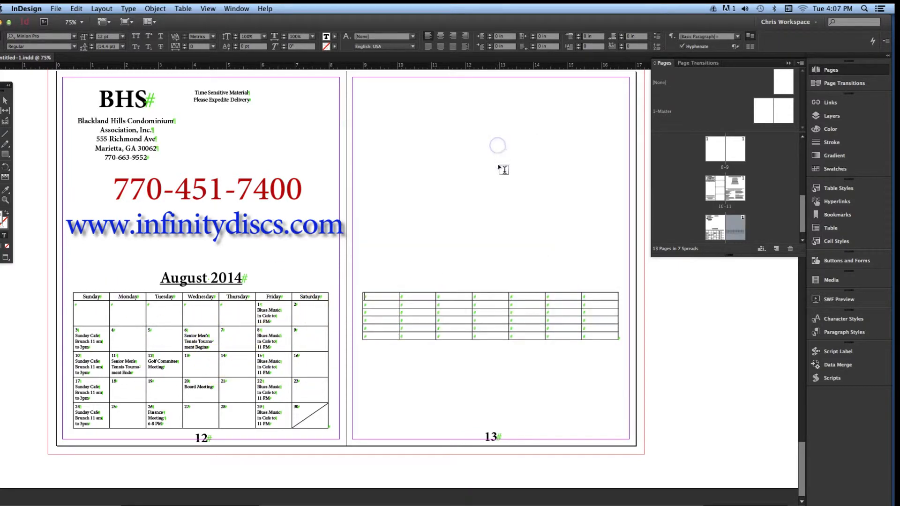
# - Increase the cell insets of the new table's five body rows to 0.3125 in on all sides to fill the frame
pyautogui.moveTo(367, 305); pyautogui.dragTo(630, 340)
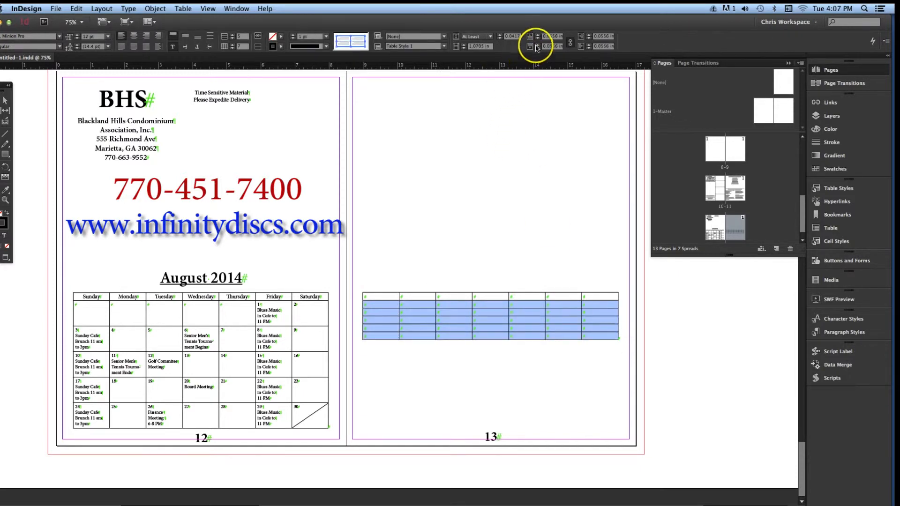
pyautogui.click(538, 36)
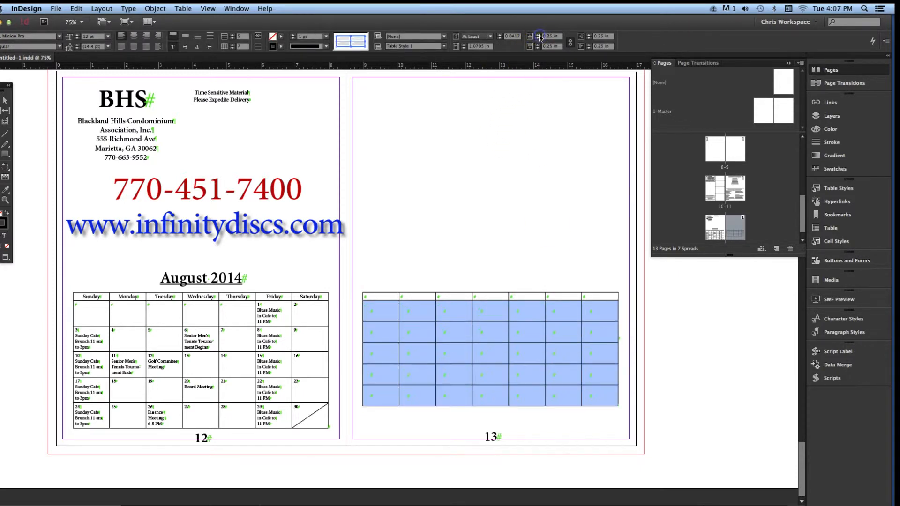
pyautogui.click(538, 35)
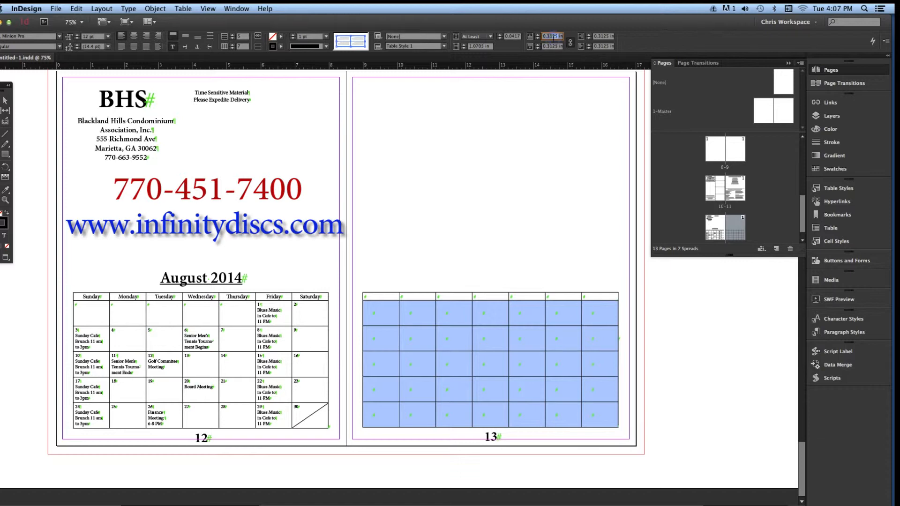
pyautogui.click(6, 99)
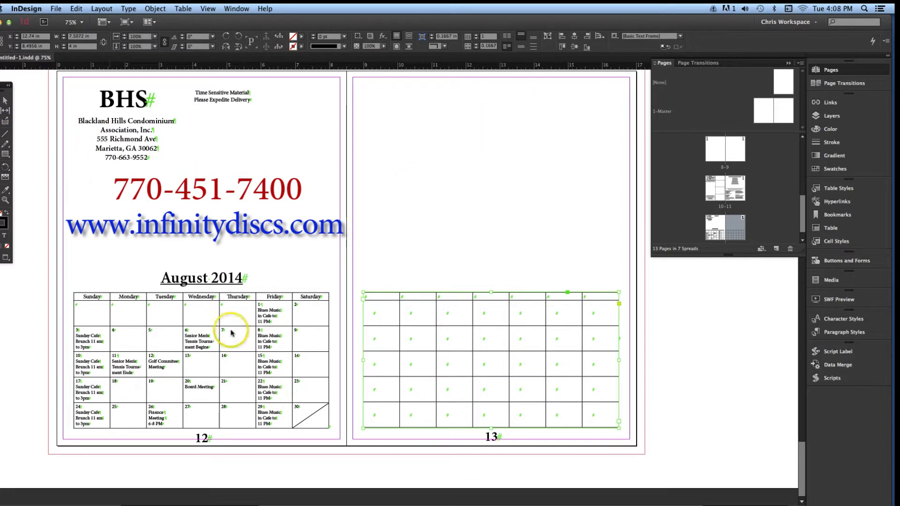
# - Select all body cells of the August 2014 calendar on page 12 to check their row height and cell insets
pyautogui.click(268, 355)
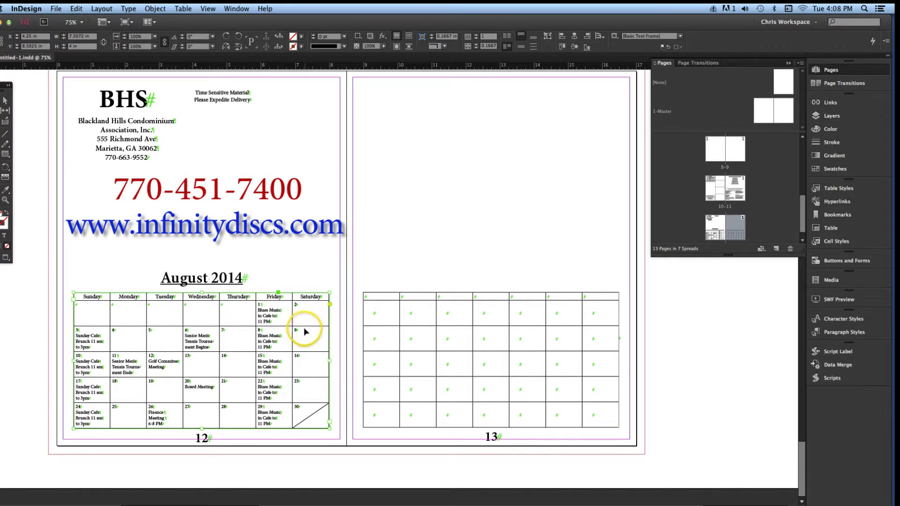
pyautogui.click(1, 134)
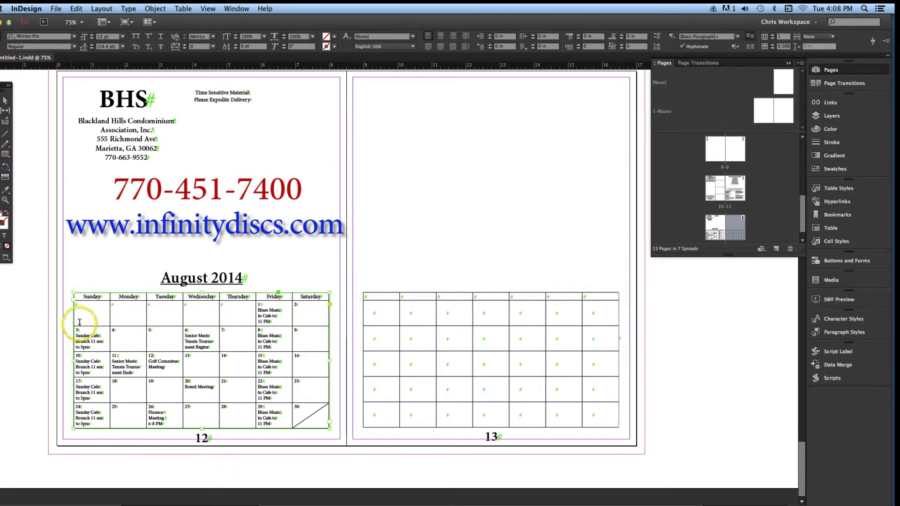
pyautogui.moveTo(77, 305); pyautogui.dragTo(333, 439)
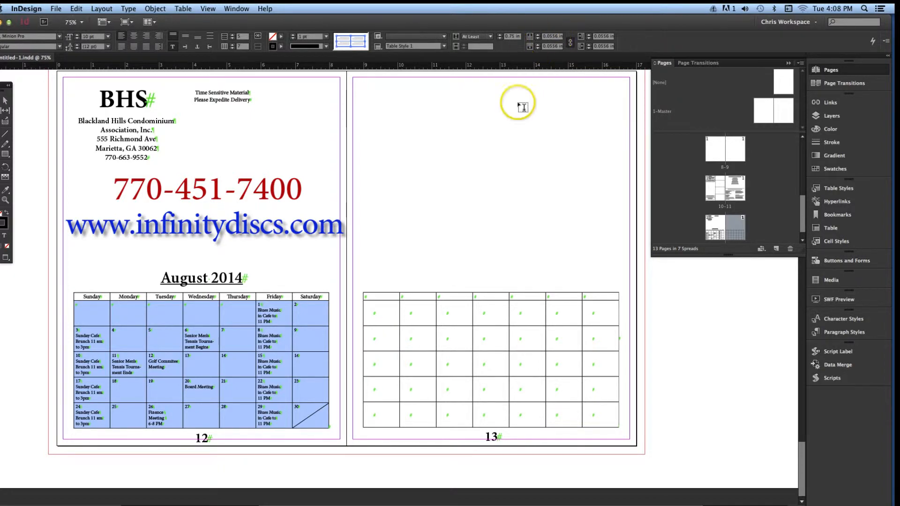
# - Compare the X and Y positions and the sizes of the calendar frames on pages 12 and 13
pyautogui.click(0, 102)
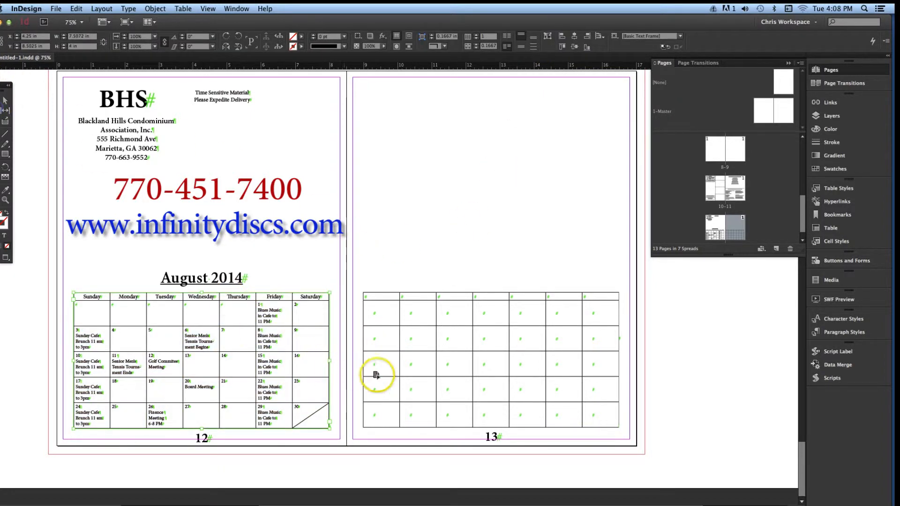
pyautogui.click(396, 373)
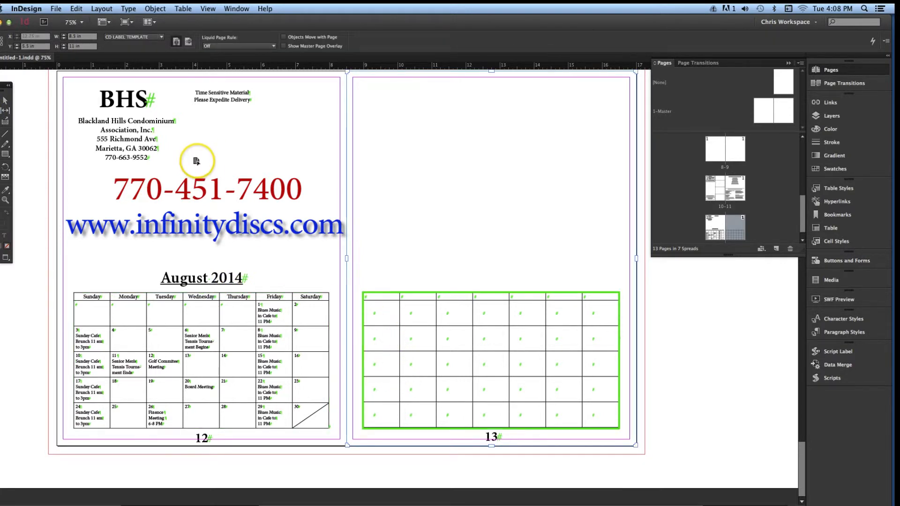
pyautogui.click(5, 100)
pyautogui.click(171, 330)
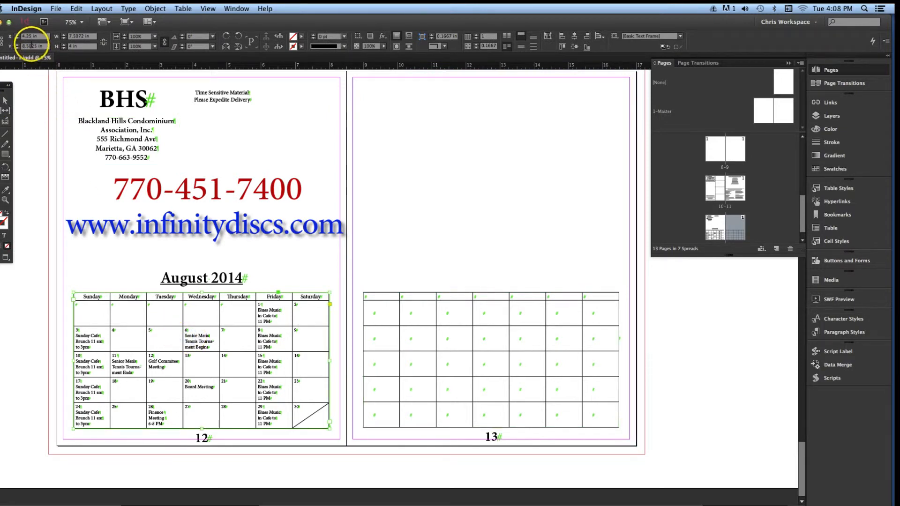
pyautogui.click(375, 300)
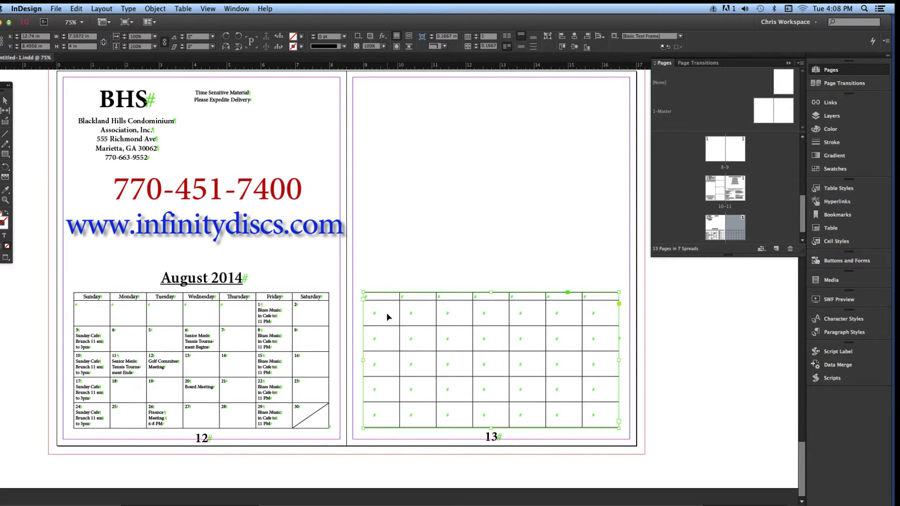
pyautogui.click(387, 314)
pyautogui.click(281, 337)
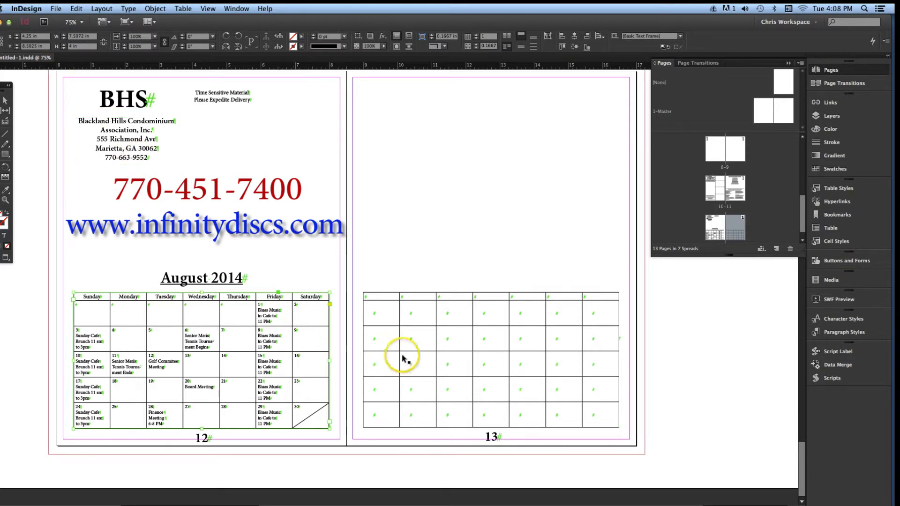
pyautogui.click(423, 366)
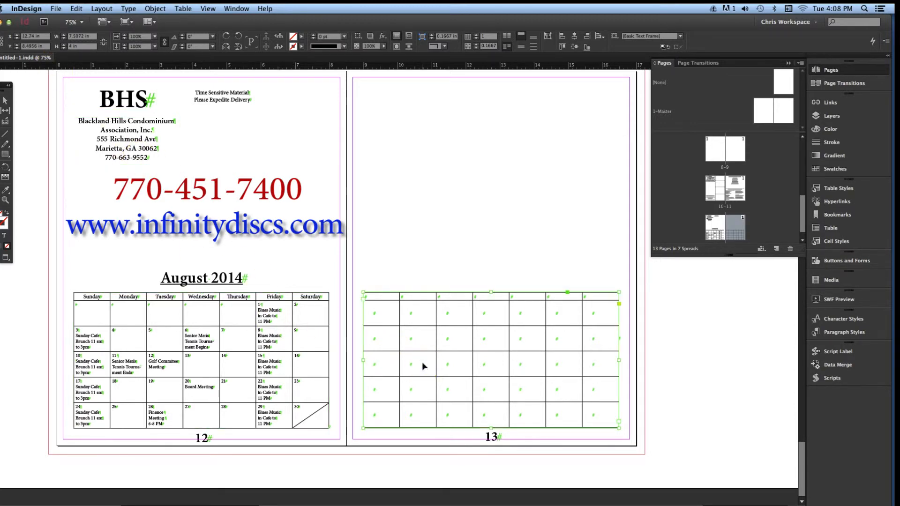
pyautogui.click(260, 368)
# - Set the X position of the page 13 calendar frame to 12.75 in
pyautogui.click(450, 380)
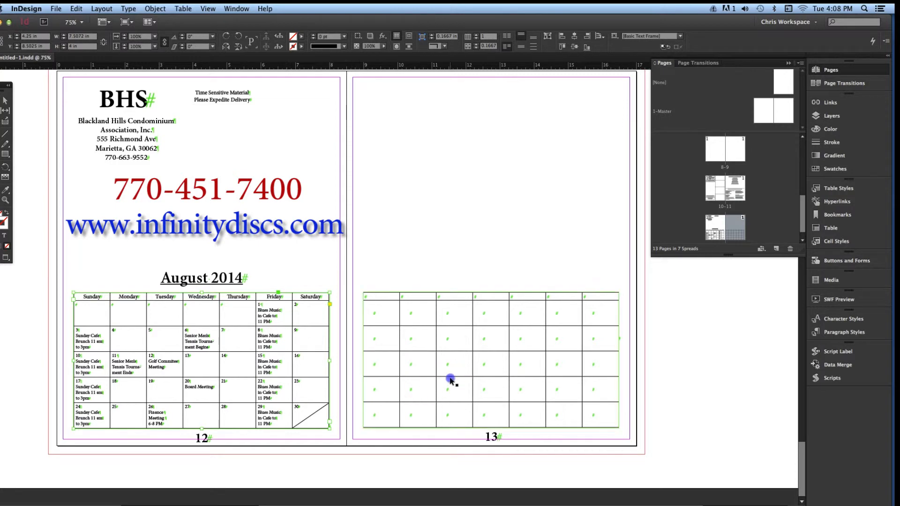
pyautogui.click(35, 36)
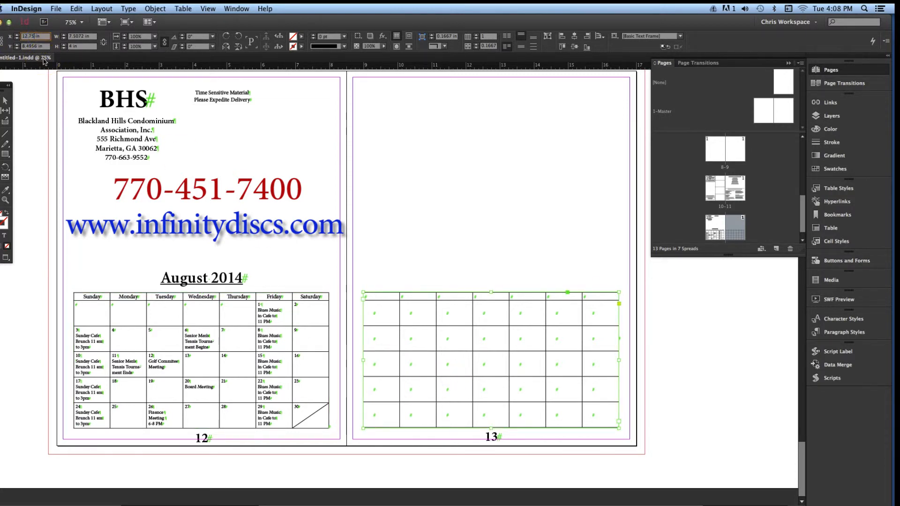
pyautogui.press('Tab')
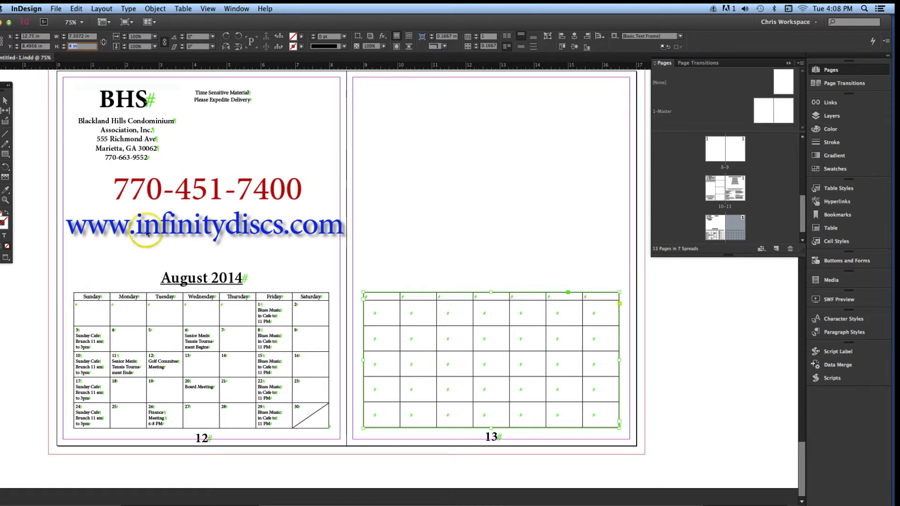
# - Copy the Y position of the page 12 calendar frame, 8.5025 in, to the page 13 frame so both line up
pyautogui.click(252, 385)
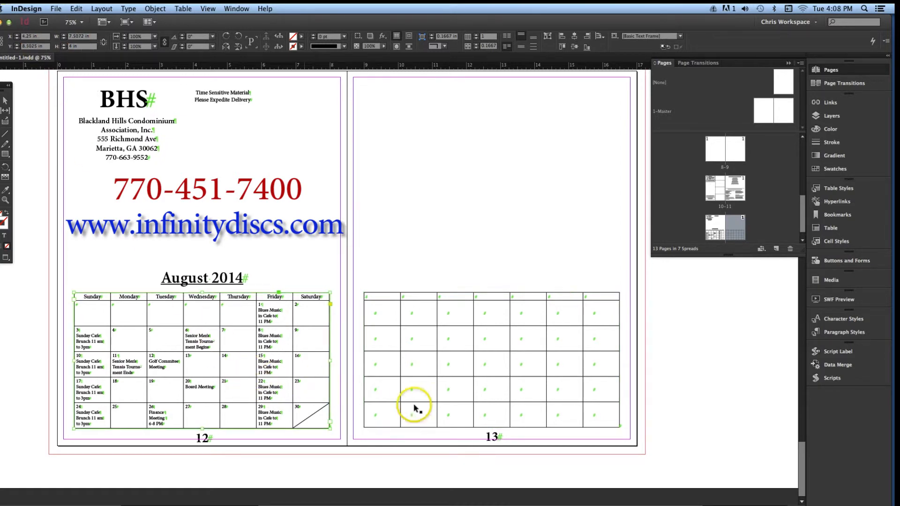
pyautogui.keyDown('shift'); pyautogui.click(450, 410); pyautogui.keyUp('shift')
pyautogui.click(449, 409)
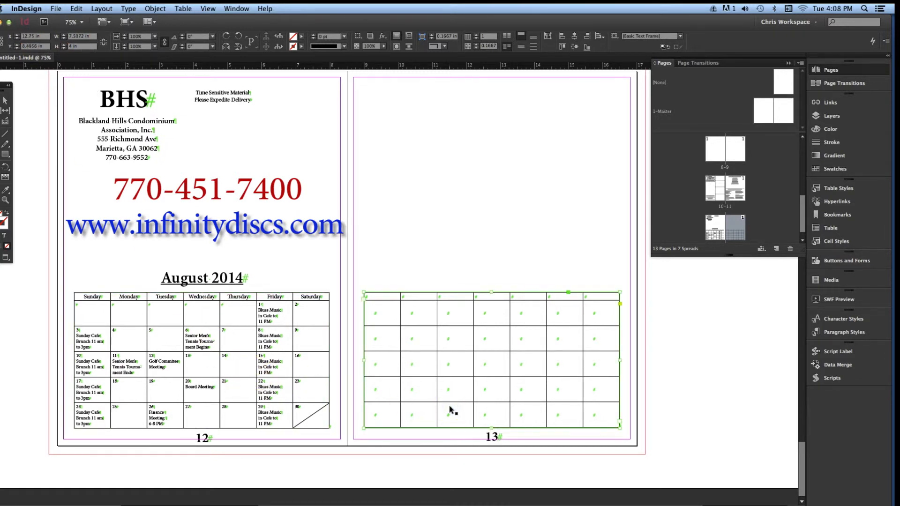
pyautogui.click(258, 382)
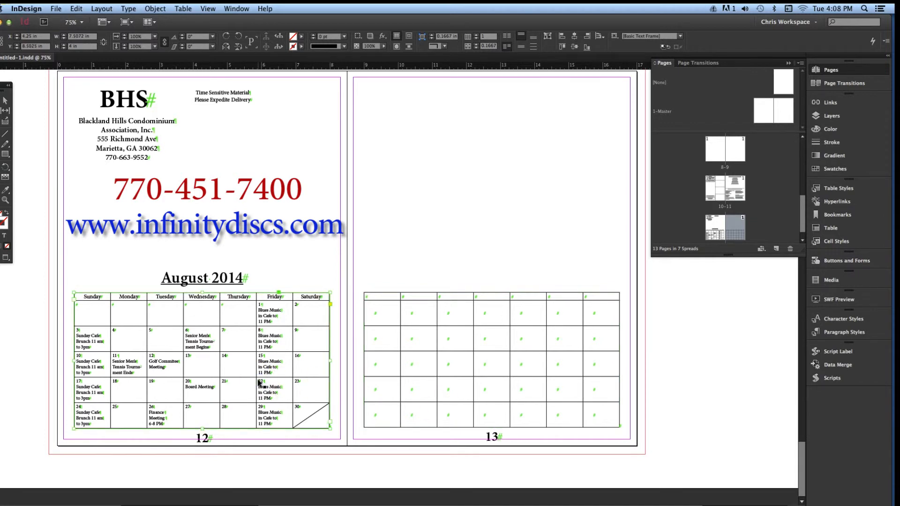
pyautogui.click(35, 46)
pyautogui.rightClick(29, 46)
pyautogui.click(46, 85)
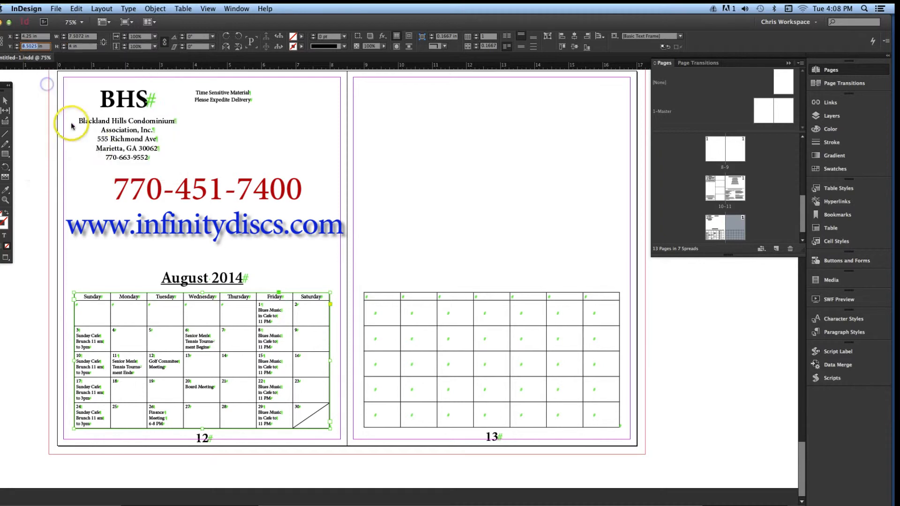
pyautogui.click(508, 414)
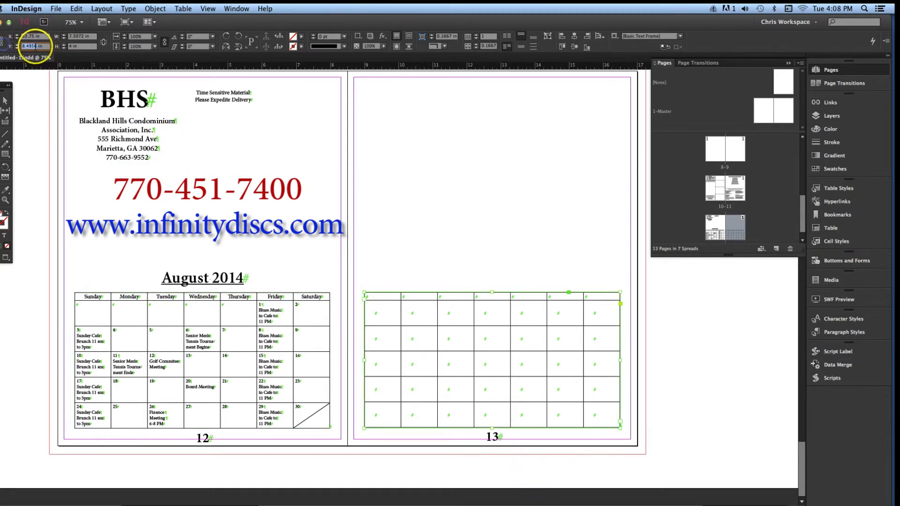
pyautogui.rightClick(29, 45)
pyautogui.click(72, 91)
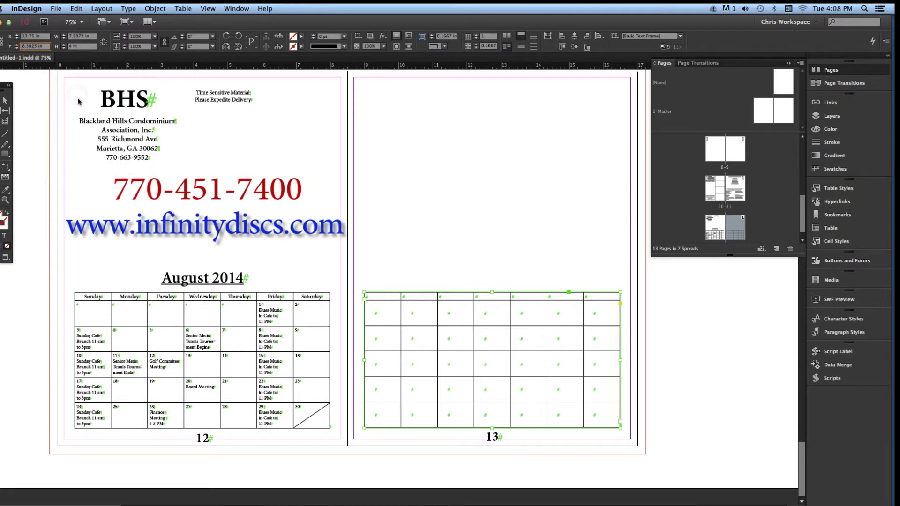
pyautogui.press('Tab')
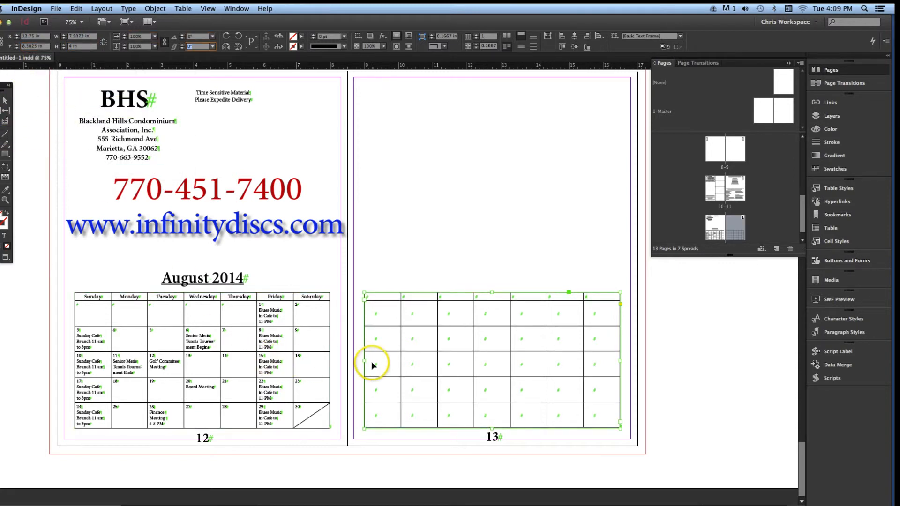
pyautogui.click(391, 369)
pyautogui.click(376, 252)
pyautogui.click(402, 311)
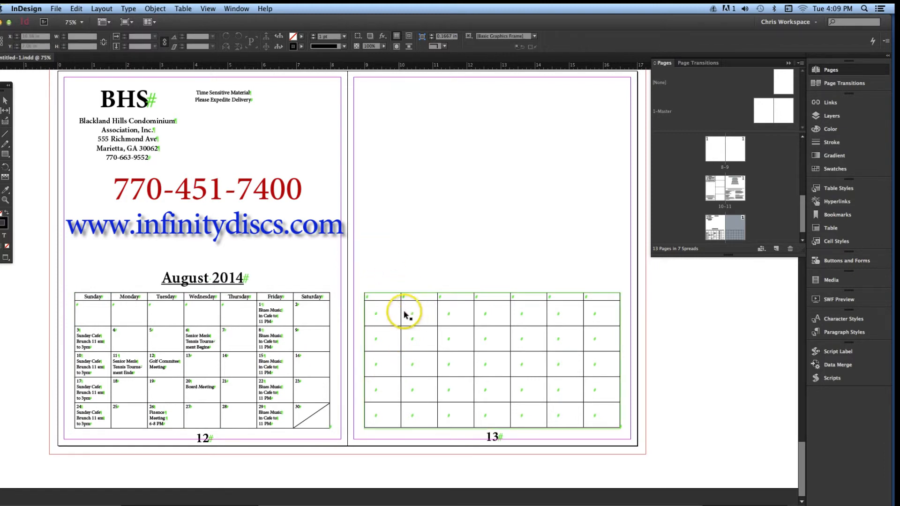
pyautogui.click(281, 287)
pyautogui.click(239, 331)
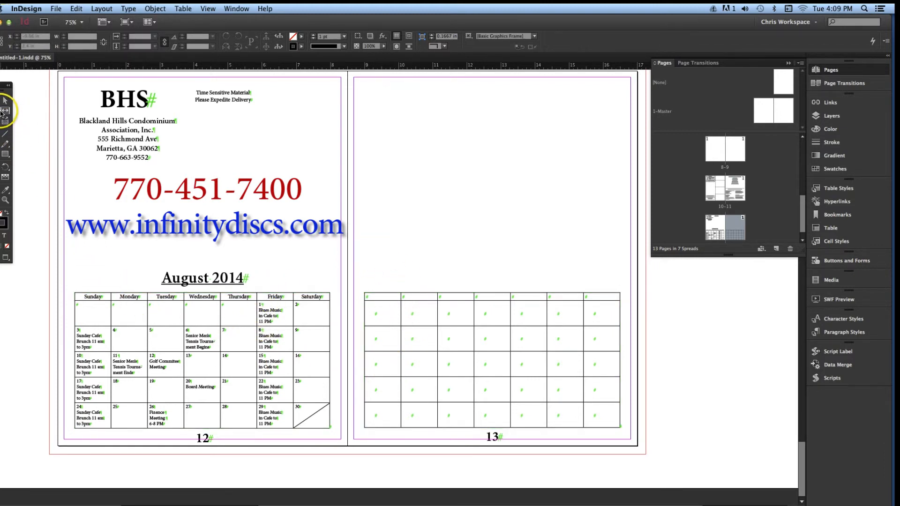
# - Enter the headings Sunday, Monday, Tuesday and Wednesday in the first four header cells of the page 13 table
pyautogui.click(0, 134)
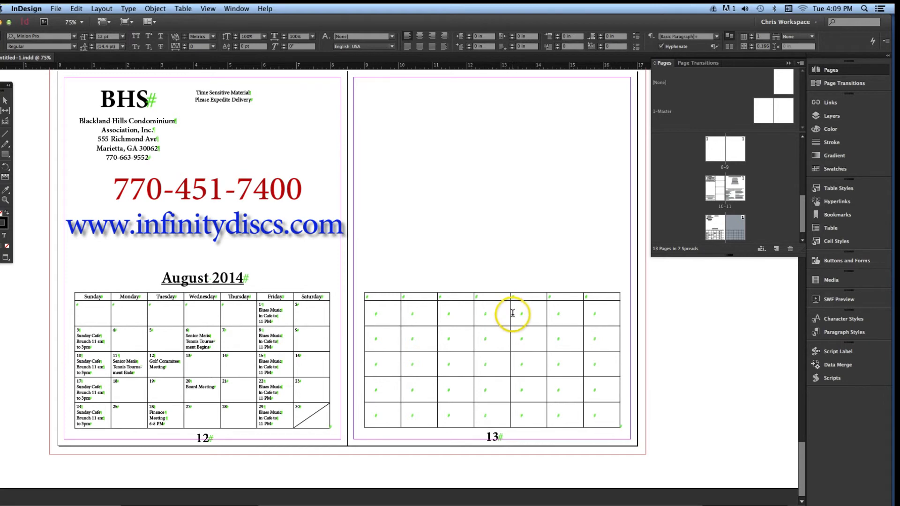
pyautogui.click(556, 309)
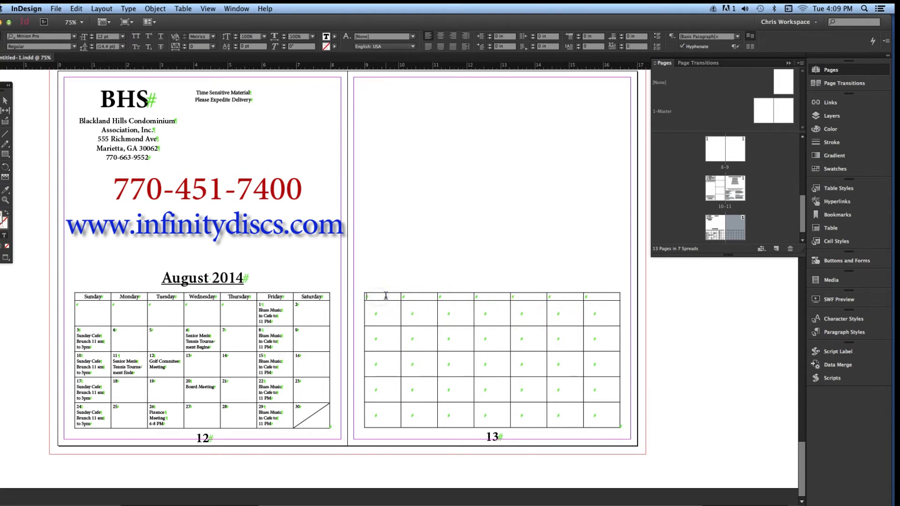
pyautogui.write('Su')
pyautogui.write('ondayTh')
pyautogui.press('BackSpace')
pyautogui.write('ursd')
pyautogui.press('BackSpace')
pyautogui.press('BackSpace')
pyautogui.press('BackSpace')
pyautogui.write('esday')
pyautogui.press('Tab')
pyautogui.write('Wednesday')
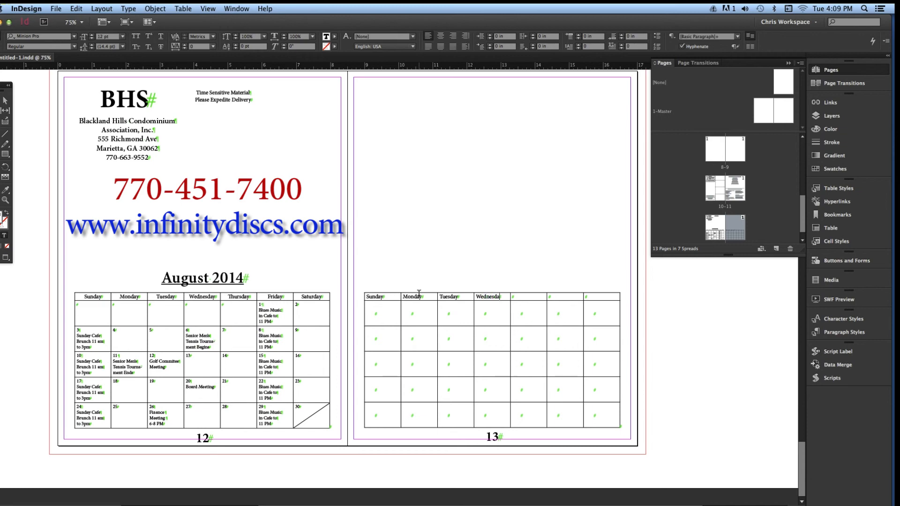
# - Skip the remaining header cells and place the text cursor in the first body cell of the page 13 table
pyautogui.press('Tab')
pyautogui.press('Tab')
pyautogui.press('Tab')
pyautogui.press('Tab')
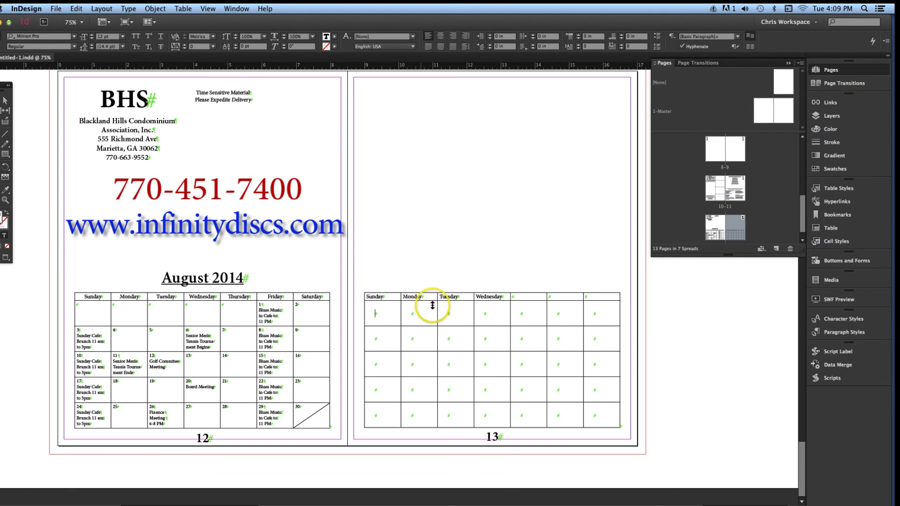
pyautogui.moveTo(515, 504)
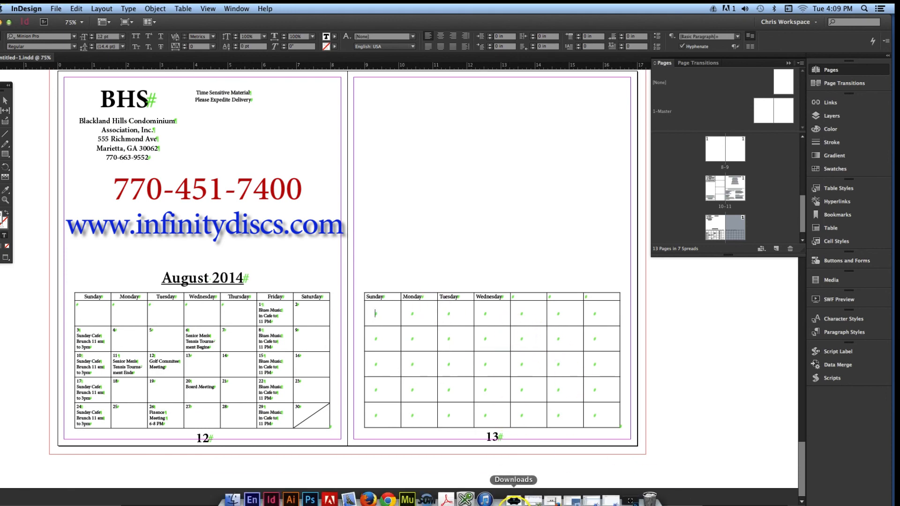